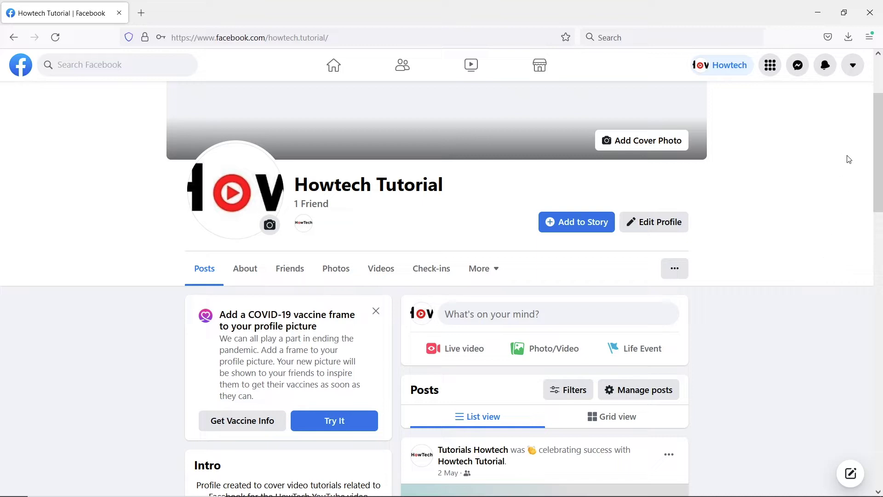
- Go to Settings & privacy > Settings and show the 'Your Facebook information' section
{"action": "left_click", "coordinate": [853, 65]}
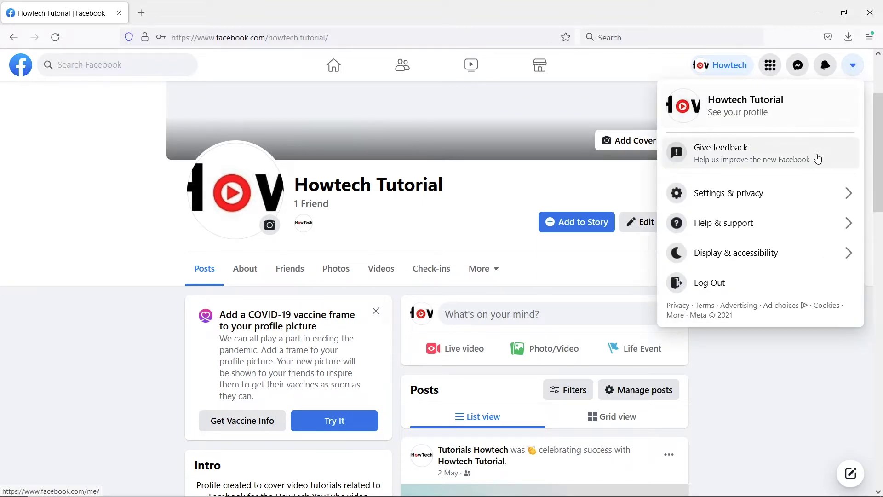
{"action": "left_click", "coordinate": [794, 194]}
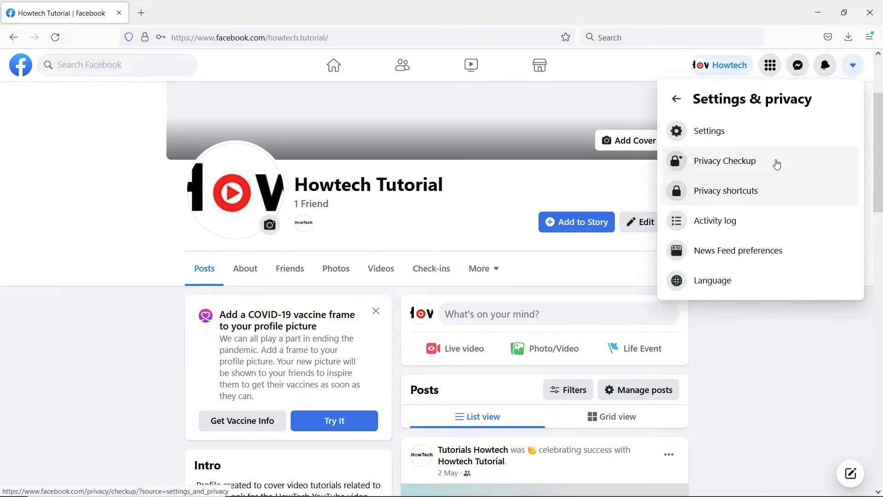
{"action": "left_click", "coordinate": [767, 135]}
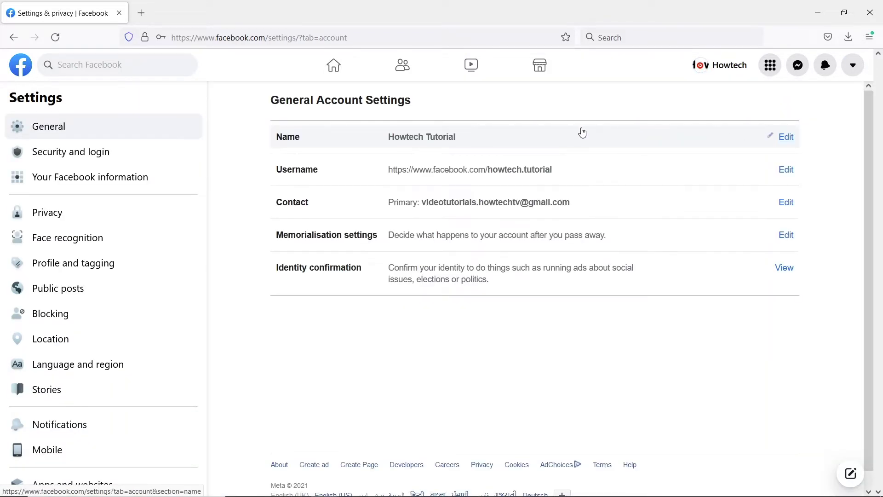
{"action": "left_click", "coordinate": [138, 173]}
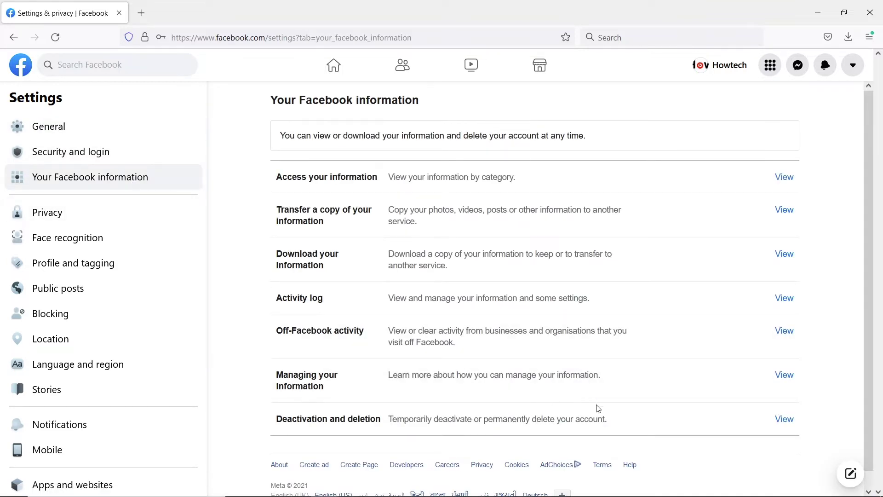
- Pick Delete account under Deactivation and deletion, continue, and open the download-your-information option
{"action": "left_click", "coordinate": [784, 420]}
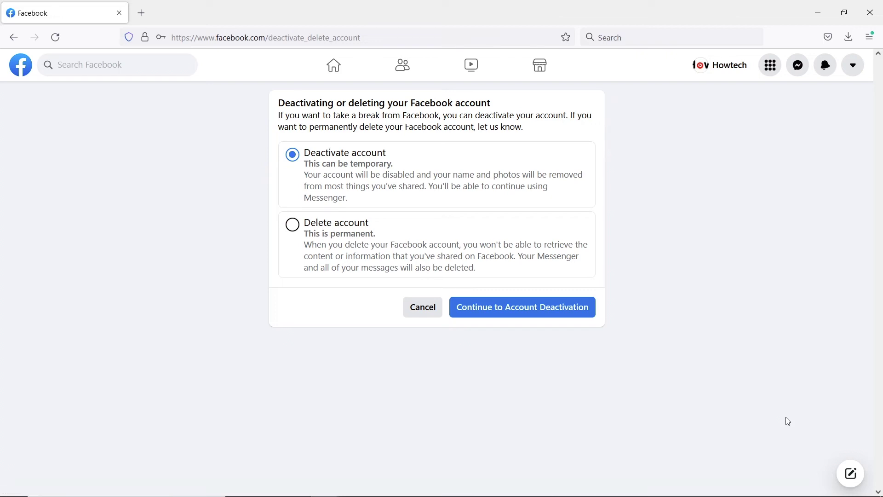
{"action": "left_click", "coordinate": [293, 224]}
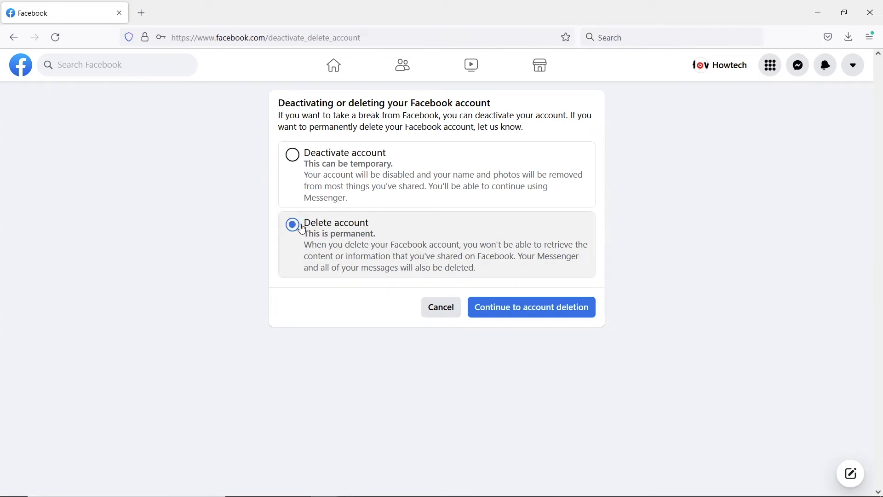
{"action": "left_click", "coordinate": [543, 309]}
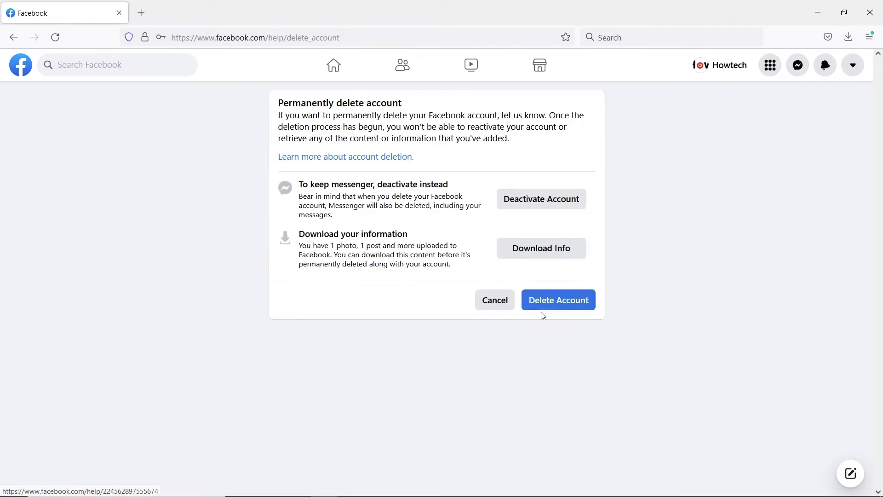
{"action": "left_click", "coordinate": [538, 253]}
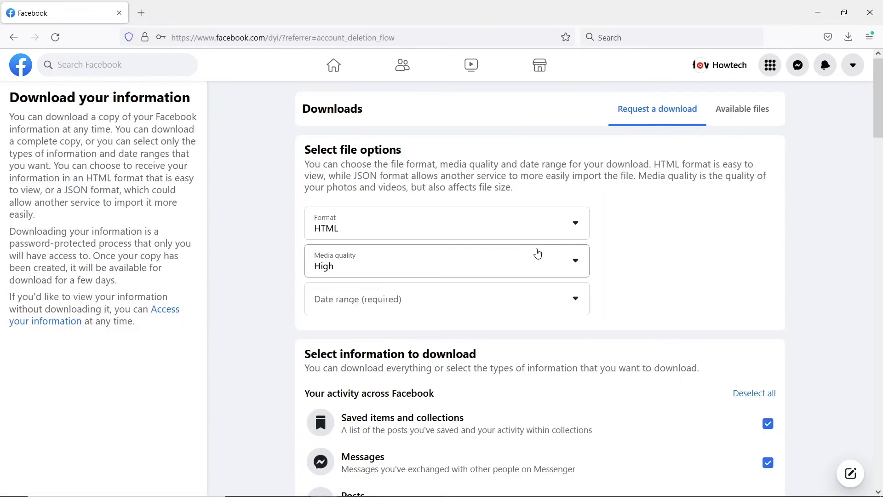
{"action": "left_click", "coordinate": [580, 299]}
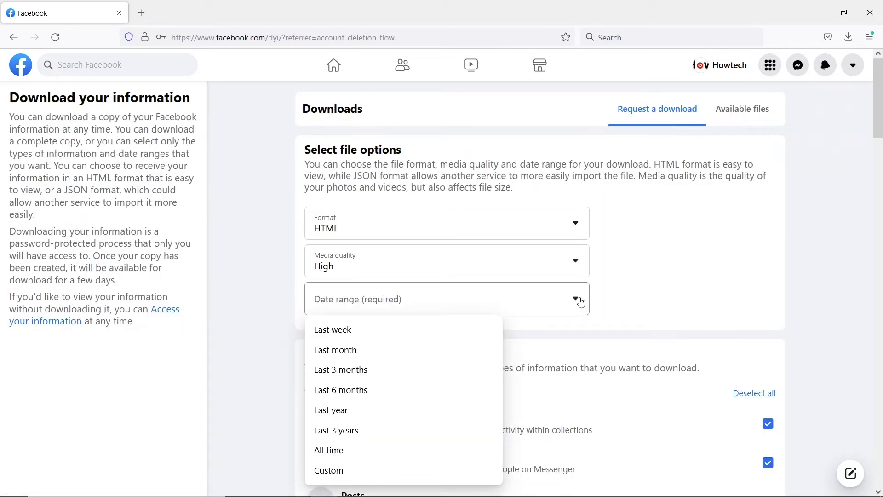
{"action": "left_click", "coordinate": [444, 449]}
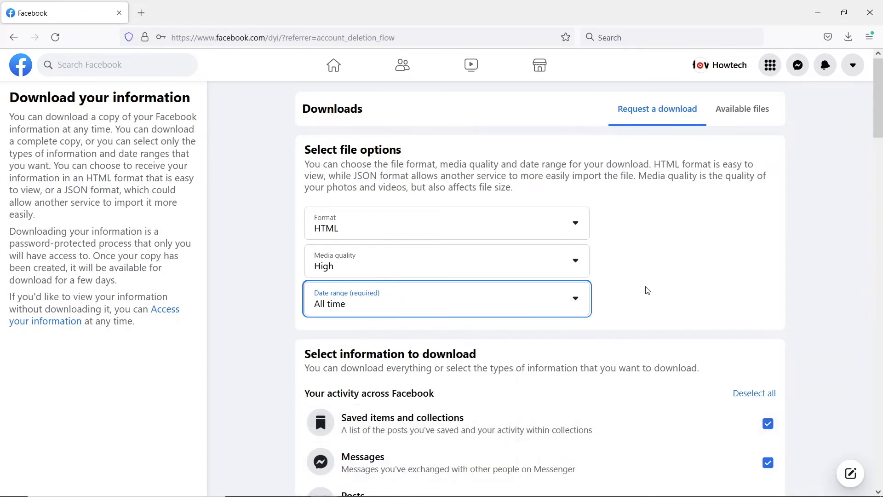
{"action": "scroll", "coordinate": [652, 291], "scroll_direction": "down", "scroll_amount": 3}
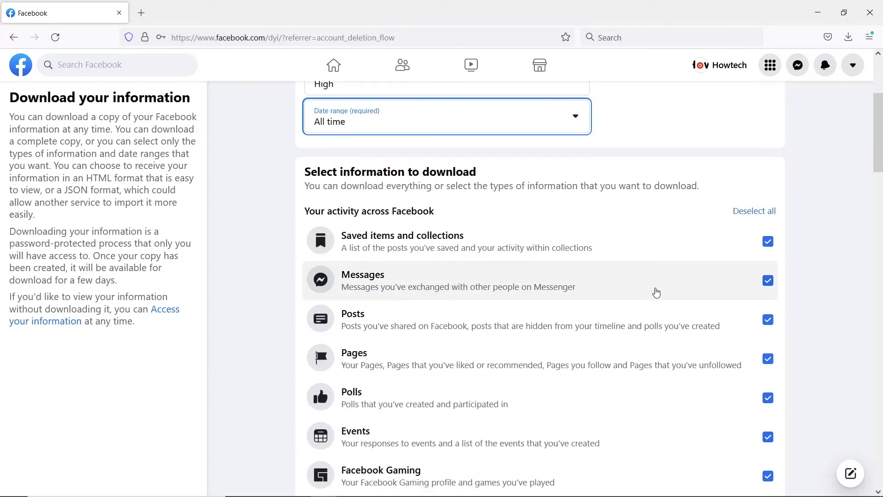
{"action": "scroll", "coordinate": [656, 293], "scroll_direction": "down", "scroll_amount": 4}
{"action": "scroll", "coordinate": [654, 290], "scroll_direction": "down", "scroll_amount": 4}
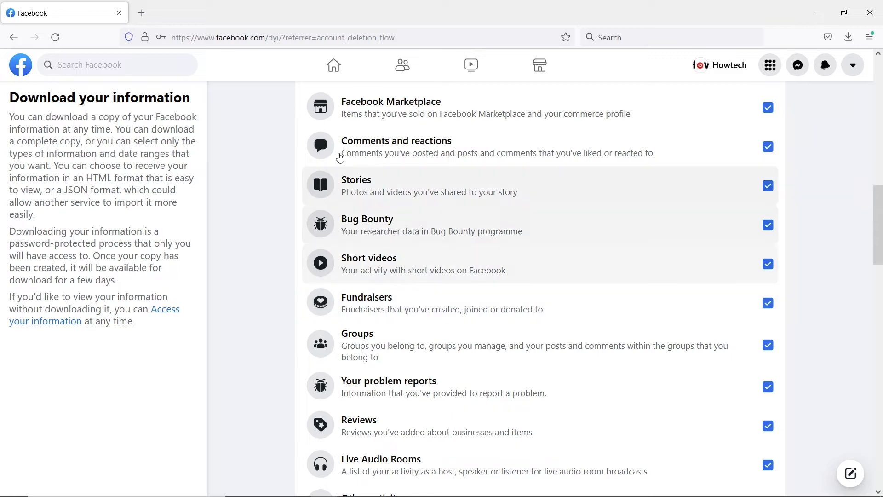
{"action": "left_click", "coordinate": [14, 37]}
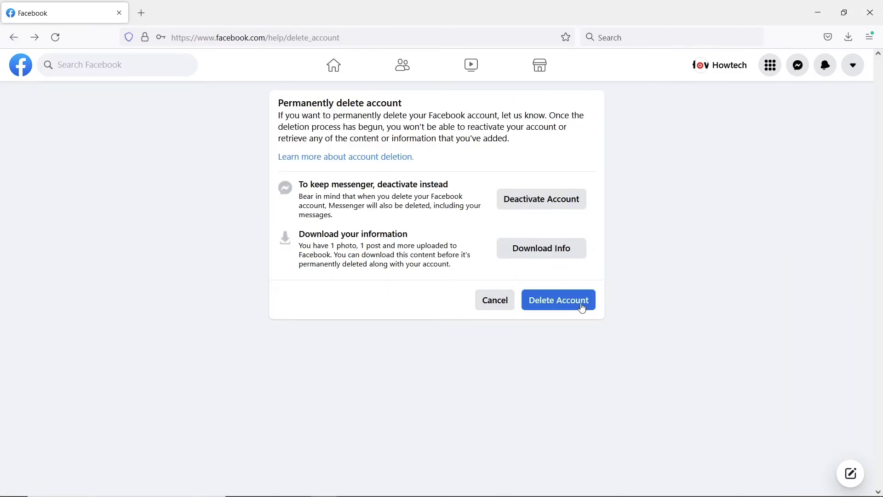
- Delete the account, verifying with the pasted password and confirming Delete Account
{"action": "left_click", "coordinate": [581, 308]}
{"action": "left_click", "coordinate": [580, 304]}
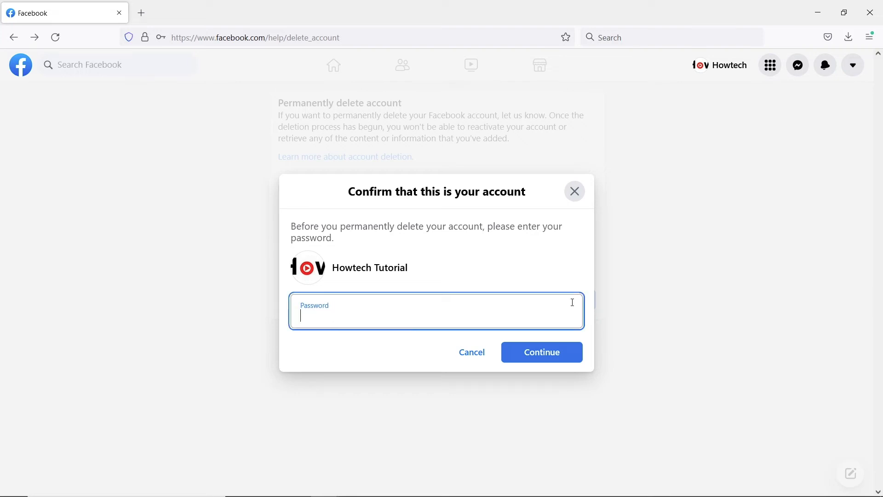
{"action": "key", "text": "ctrl+v"}
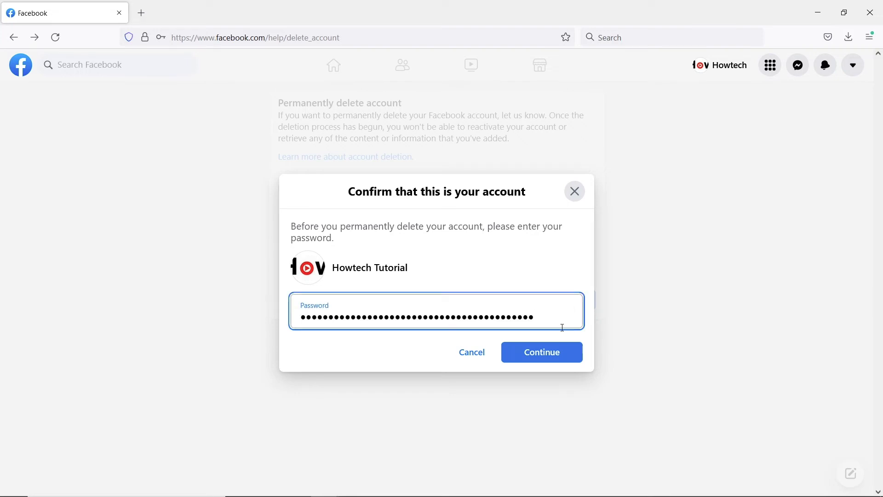
{"action": "left_click", "coordinate": [562, 355]}
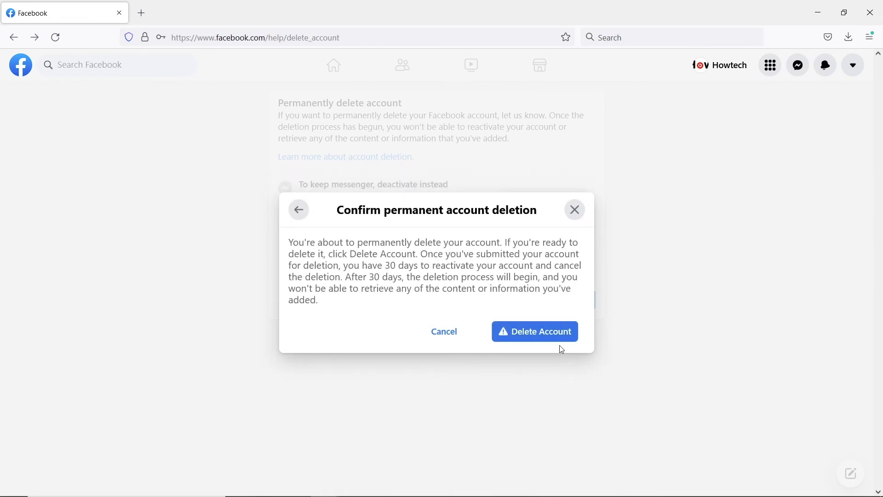
{"action": "left_click", "coordinate": [562, 343]}
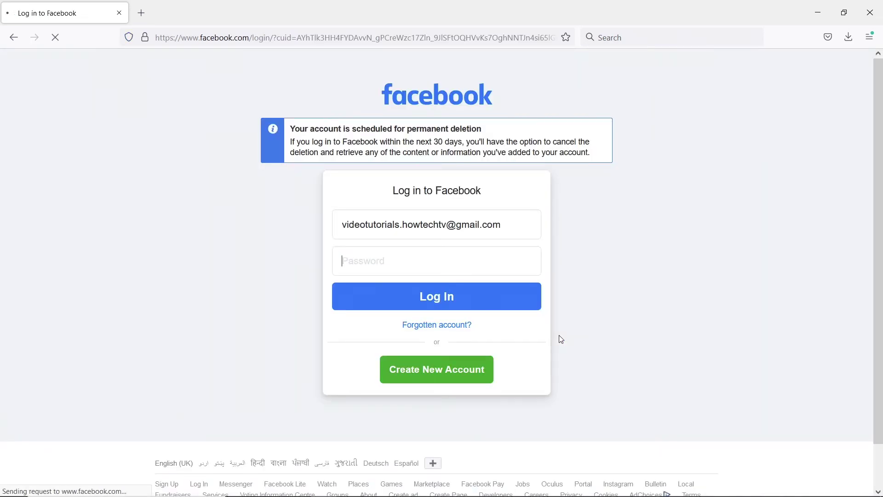